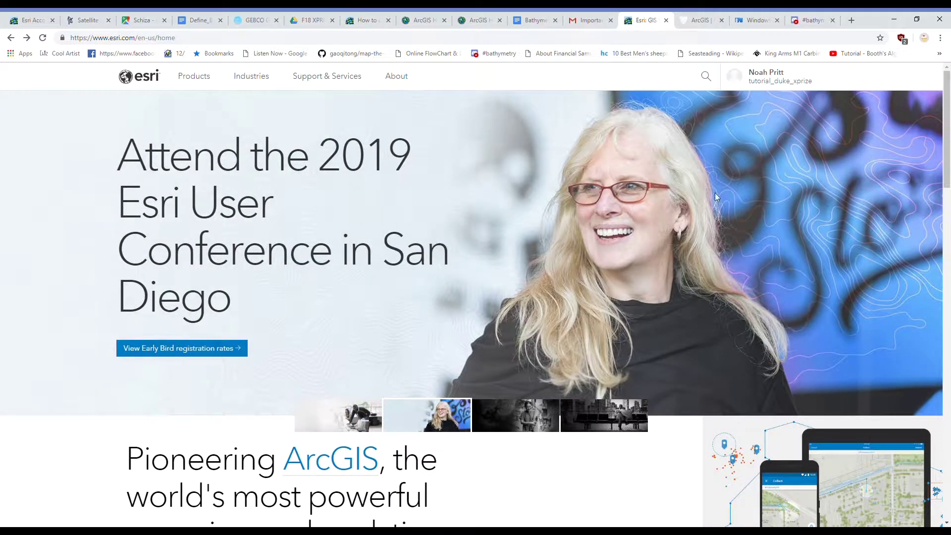
Start a My Esri request under My Organizations to join an organization.
click(783, 78)
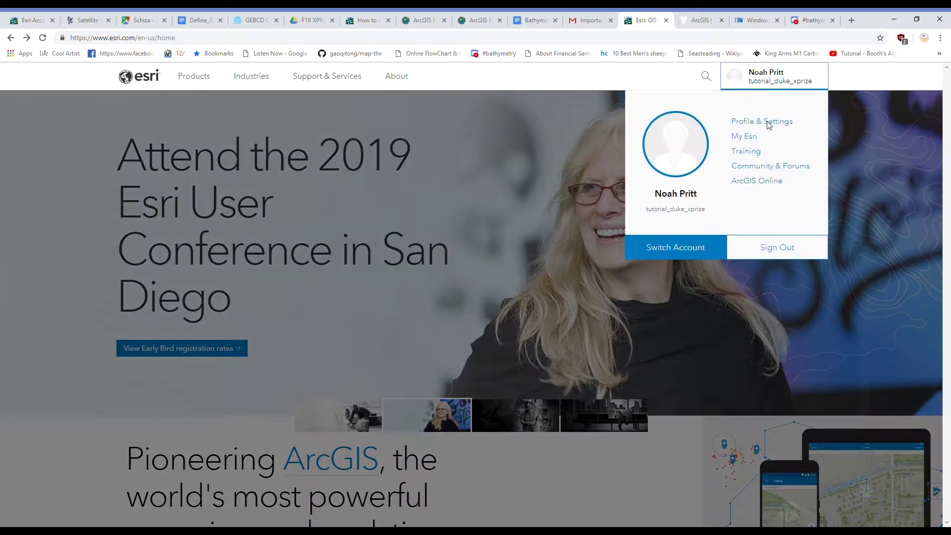
click(750, 138)
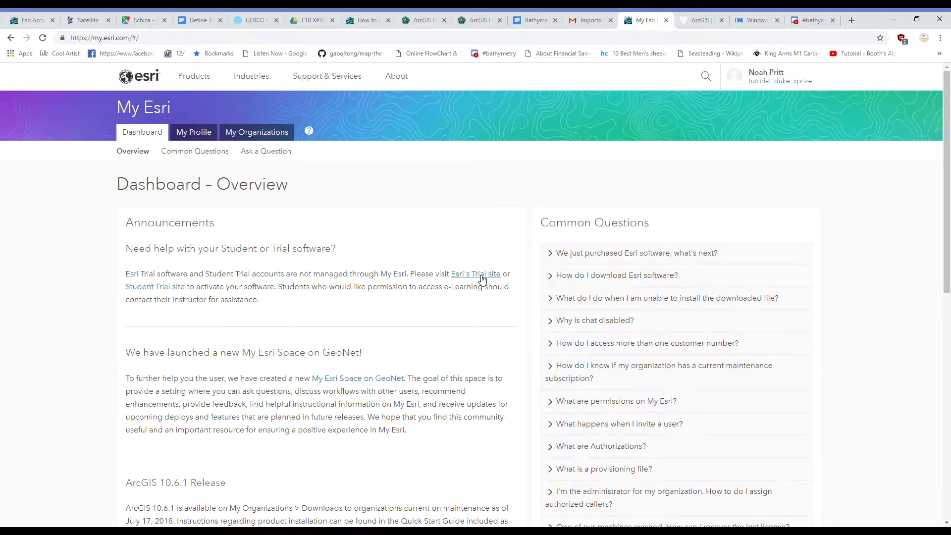
click(246, 134)
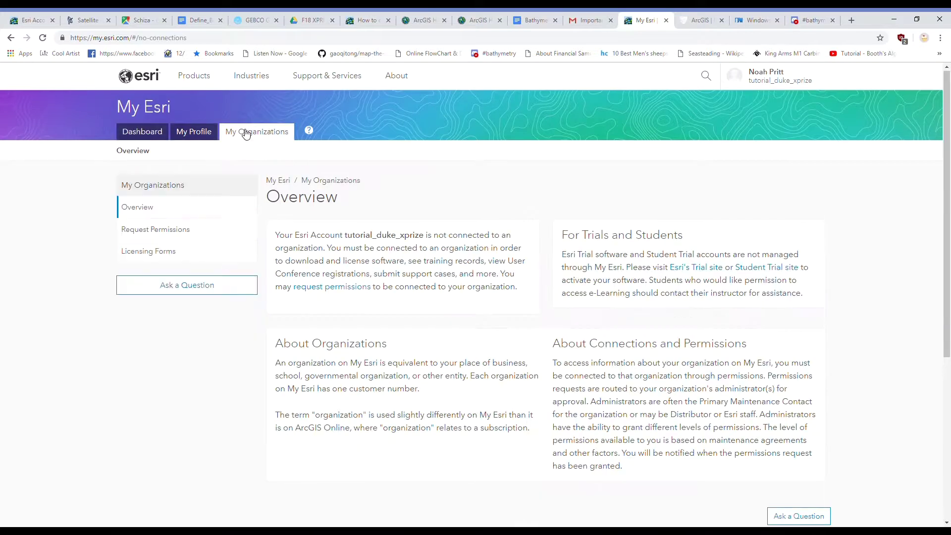
click(158, 228)
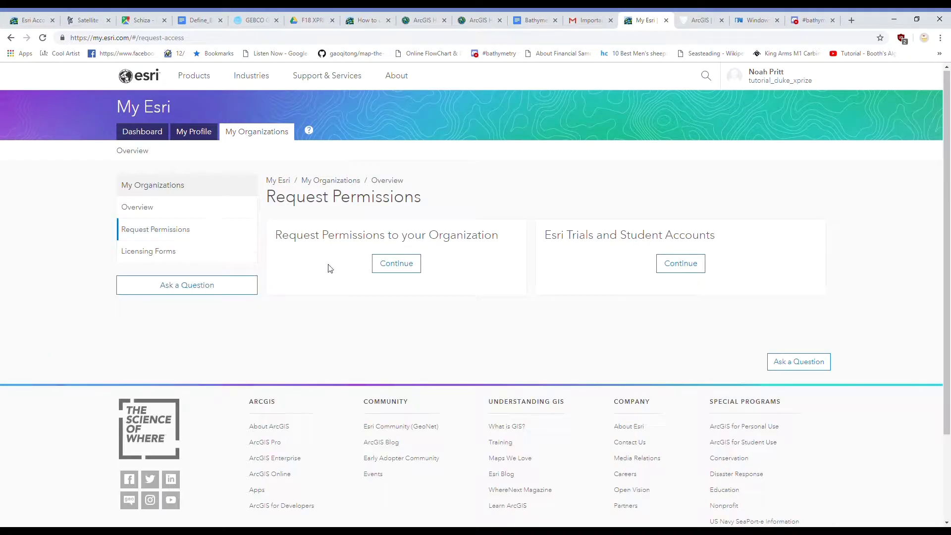
click(395, 268)
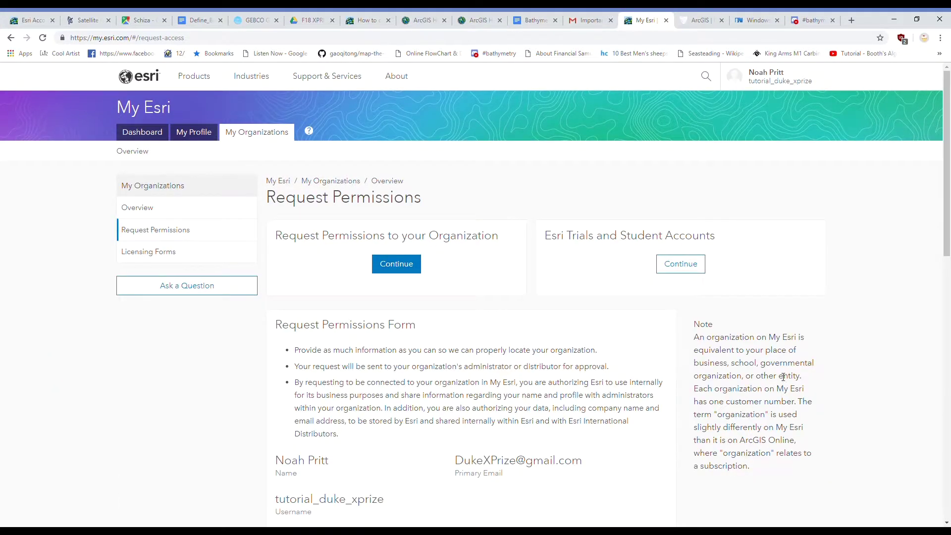
Enter Duke University as the organization and 'Down software' as the permissions needed.
scroll(878, 340, down, 6)
click(384, 338)
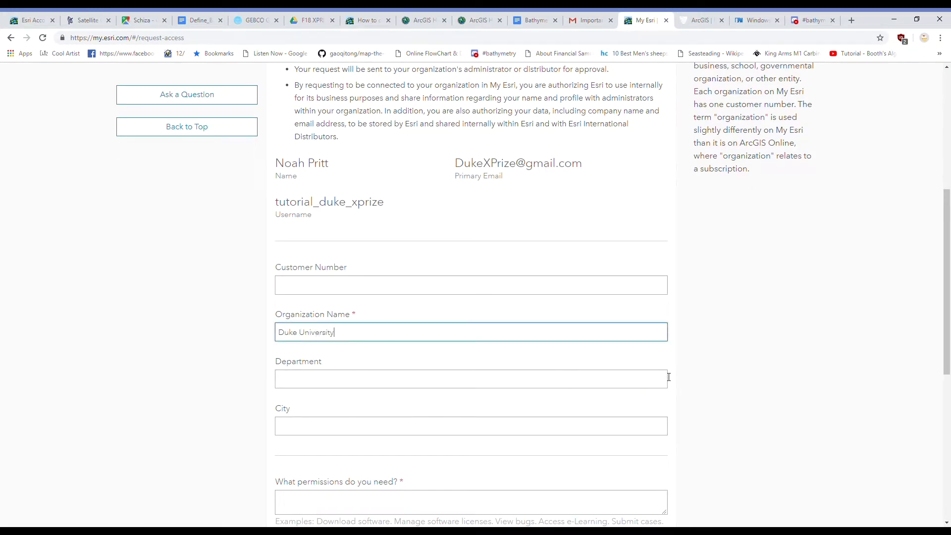
scroll(324, 346, down, 3)
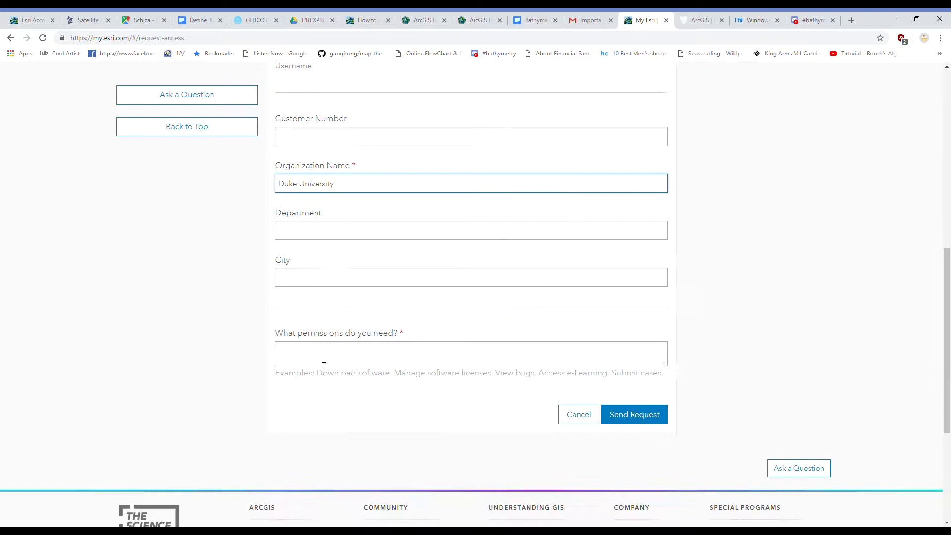
click(322, 357)
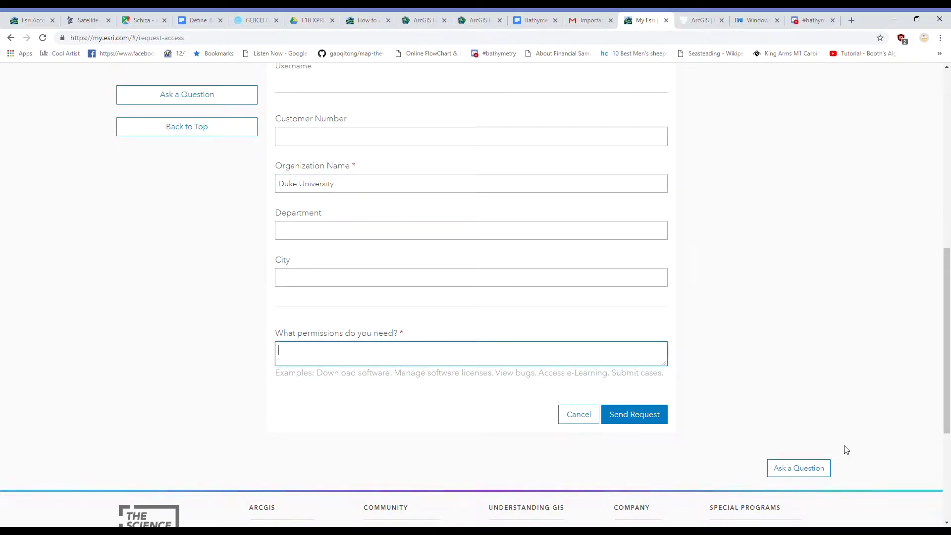
text(Down softwarre)
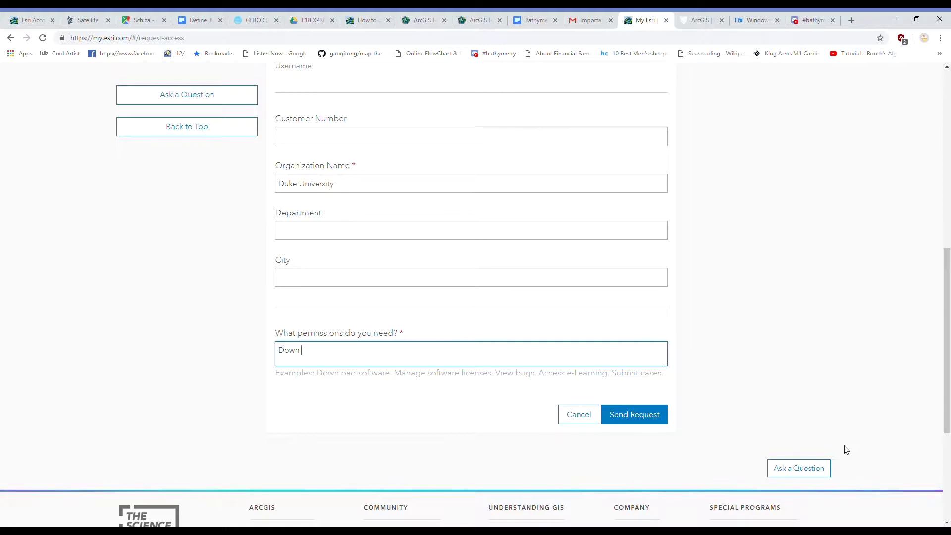
key(BackSpace)
key(BackSpace)
text(e)
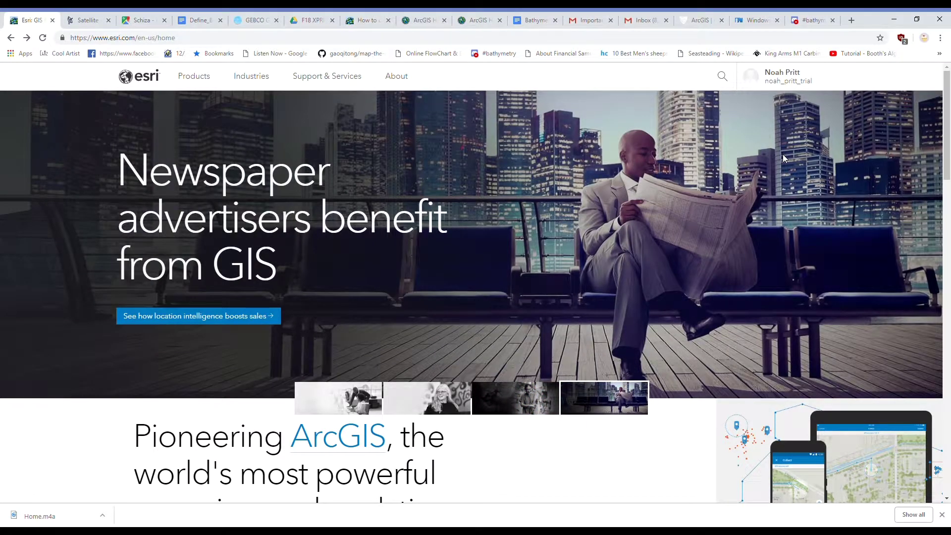
Open My Esri's Downloads list for Duke University, showing ArcGIS Pro 2.2 and ArcGIS Desktop 10.6.1.
click(782, 77)
click(750, 138)
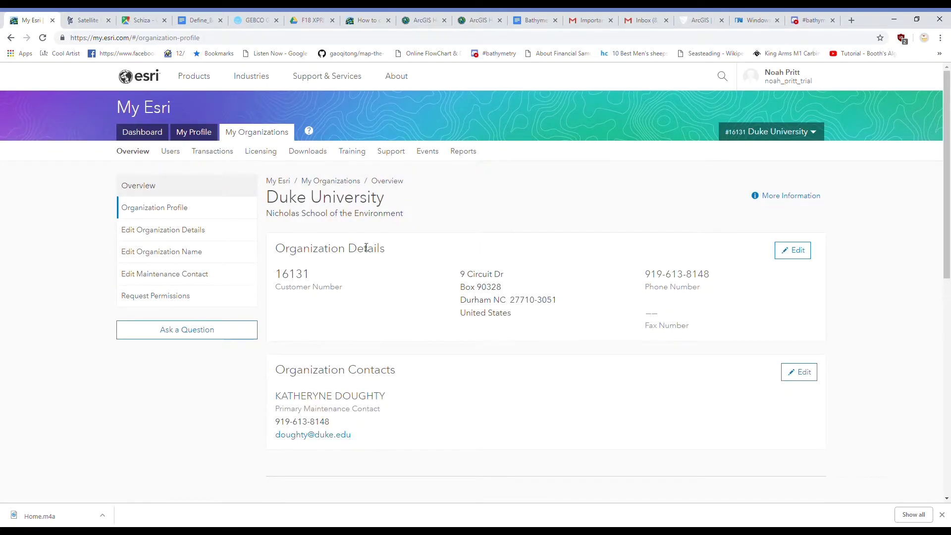
click(306, 152)
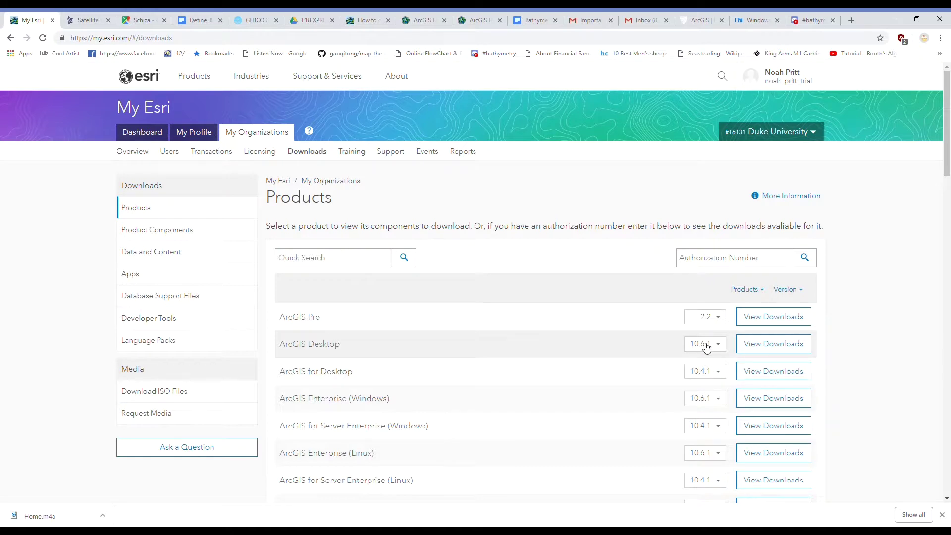
Open the ArcGIS Desktop 10.6.1 downloads and scroll through its product components.
click(763, 349)
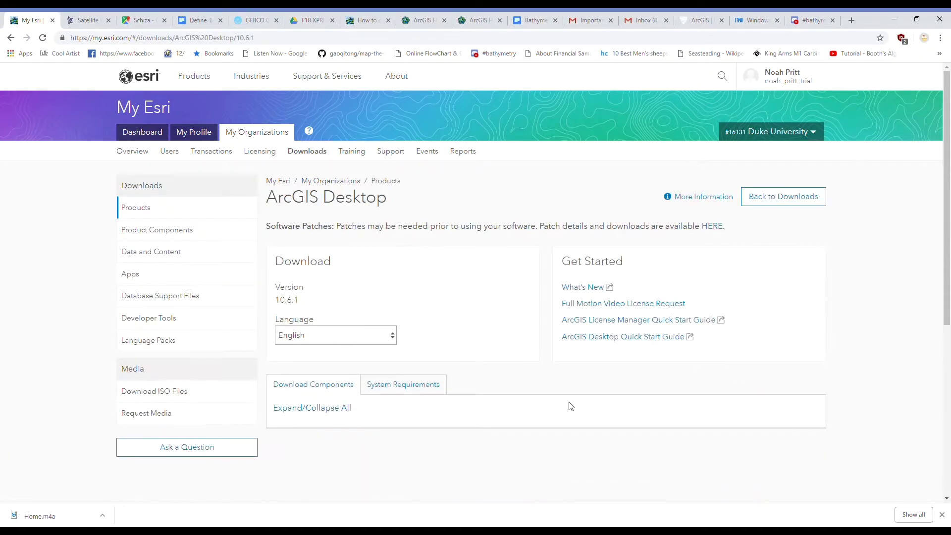
scroll(558, 365, down, 4)
scroll(456, 354, down, 1)
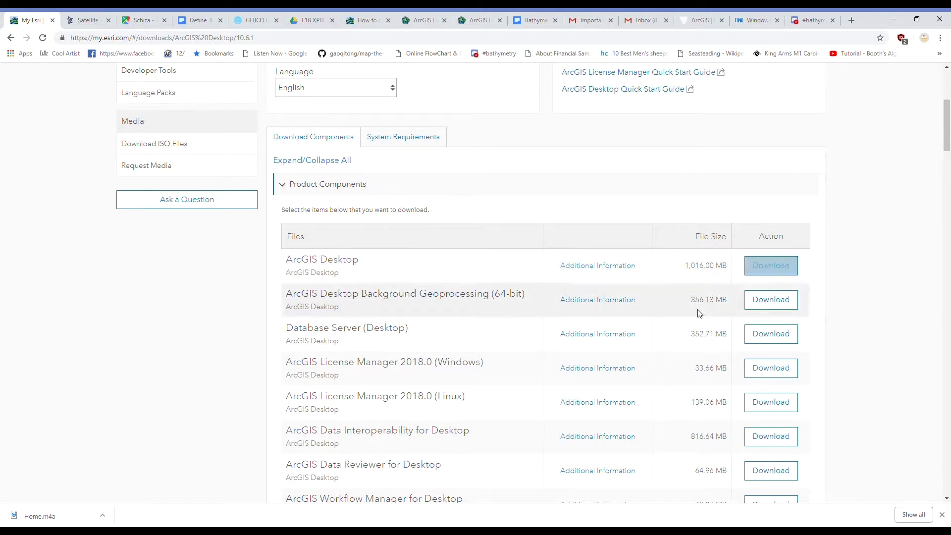
scroll(596, 342, up, 2)
scroll(596, 342, up, 2)
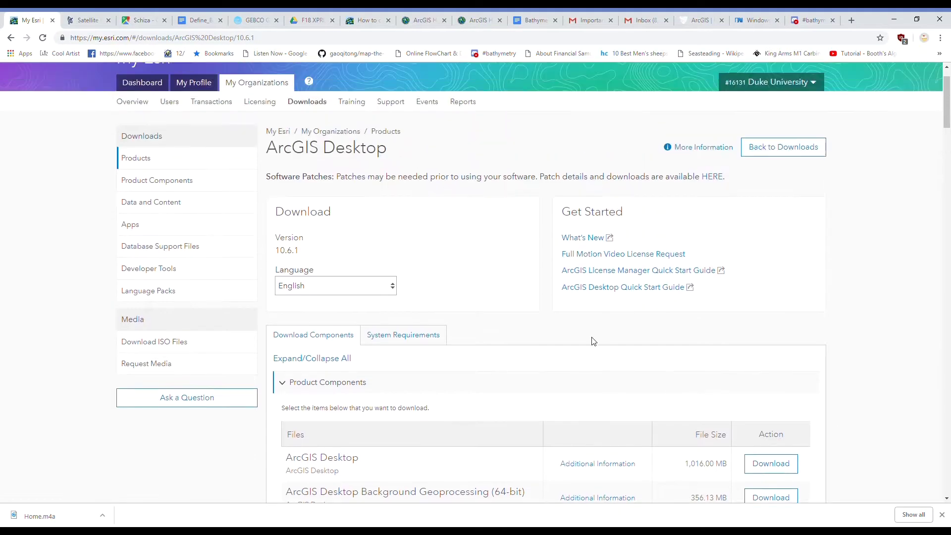
Return to the full product list and scroll down to the Bathymetry entry.
click(10, 38)
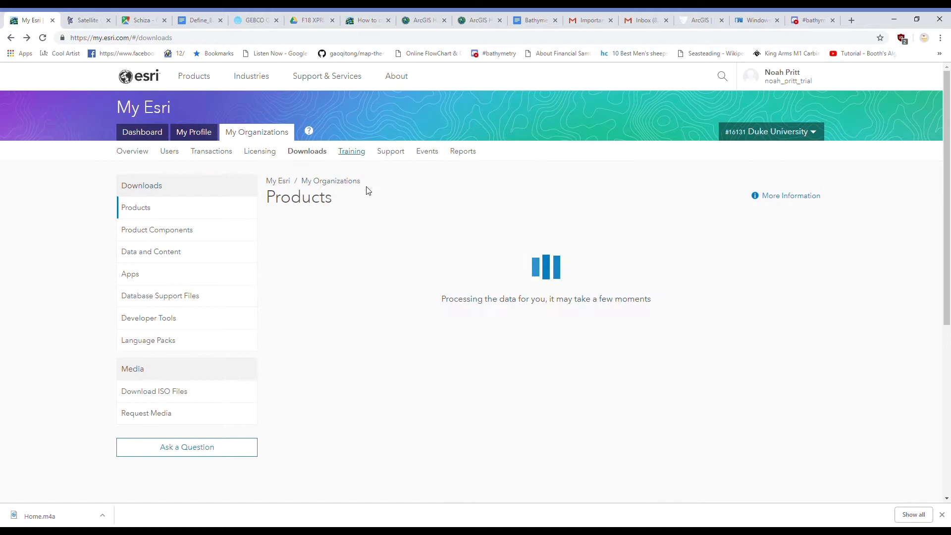
scroll(465, 367, down, 10)
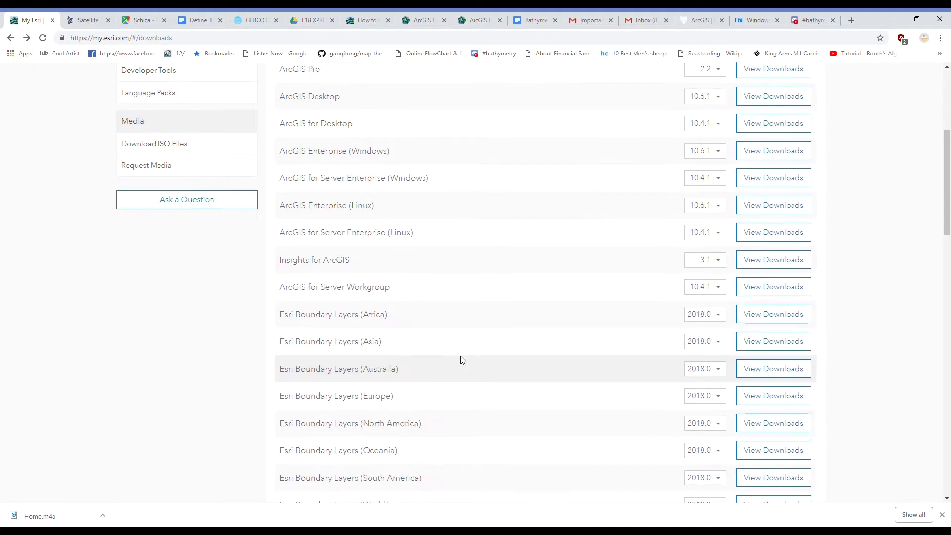
scroll(458, 376, down, 1)
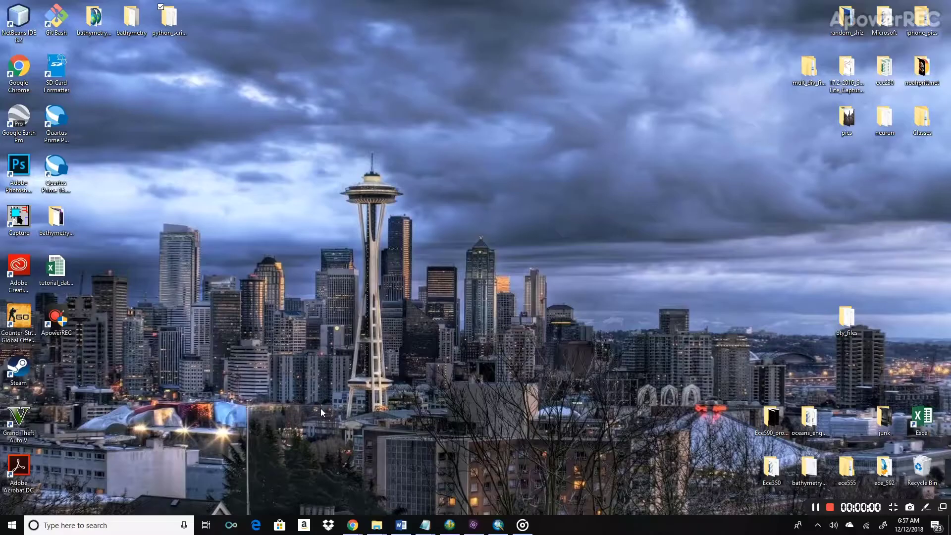
Launch ArcGIS Administrator and show its Desktop settings with Standard (ArcEditor) Single Use selected.
click(12, 525)
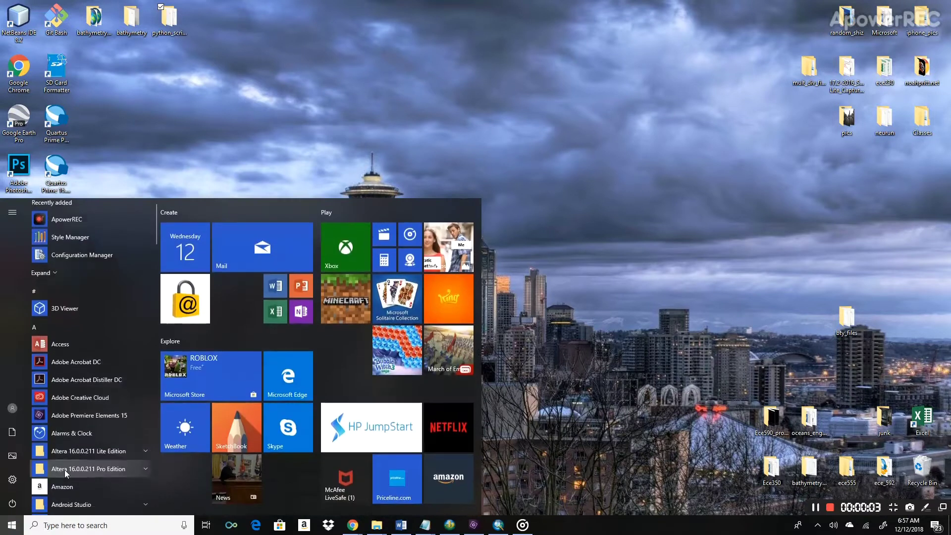
click(64, 463)
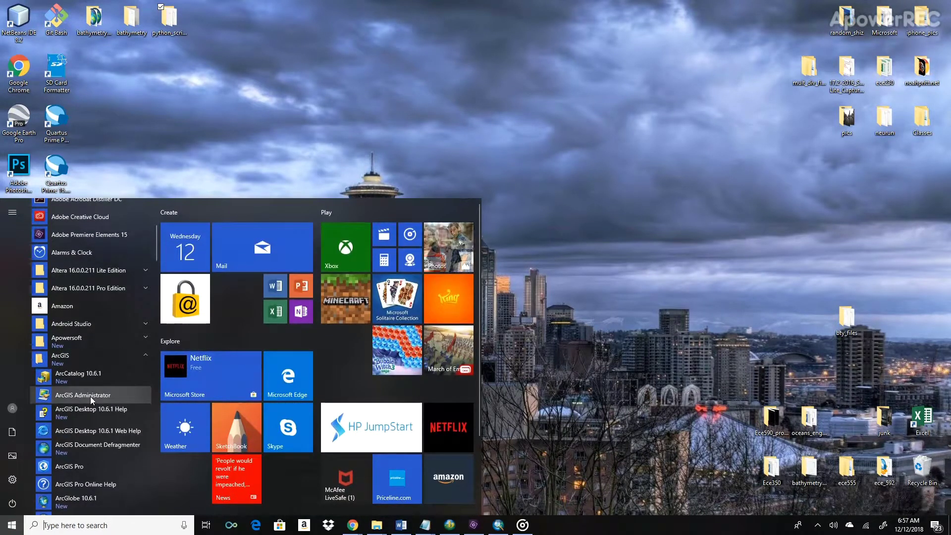
click(90, 396)
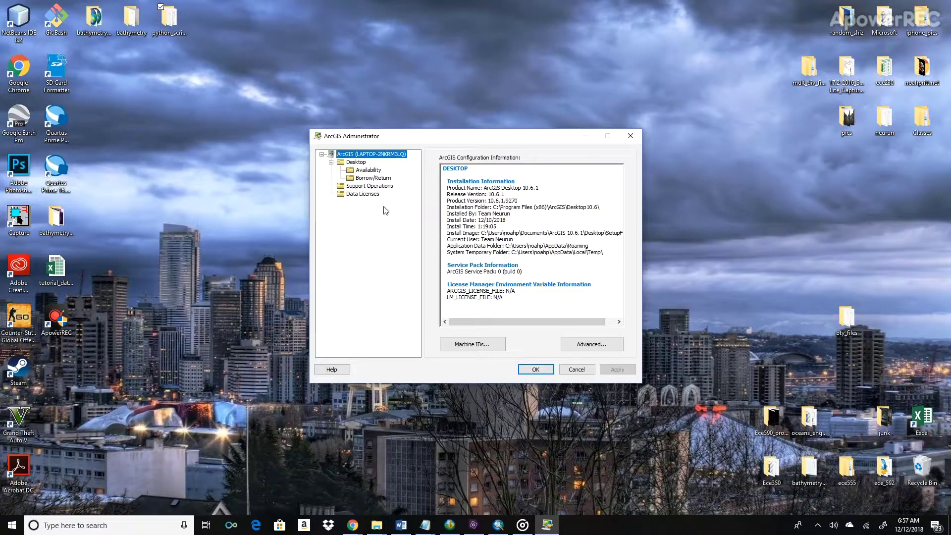
click(361, 170)
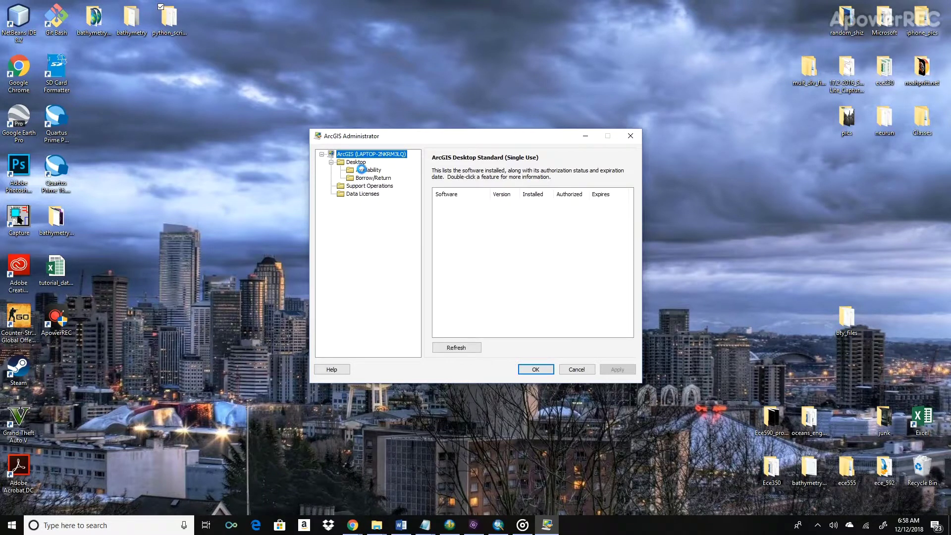
click(356, 163)
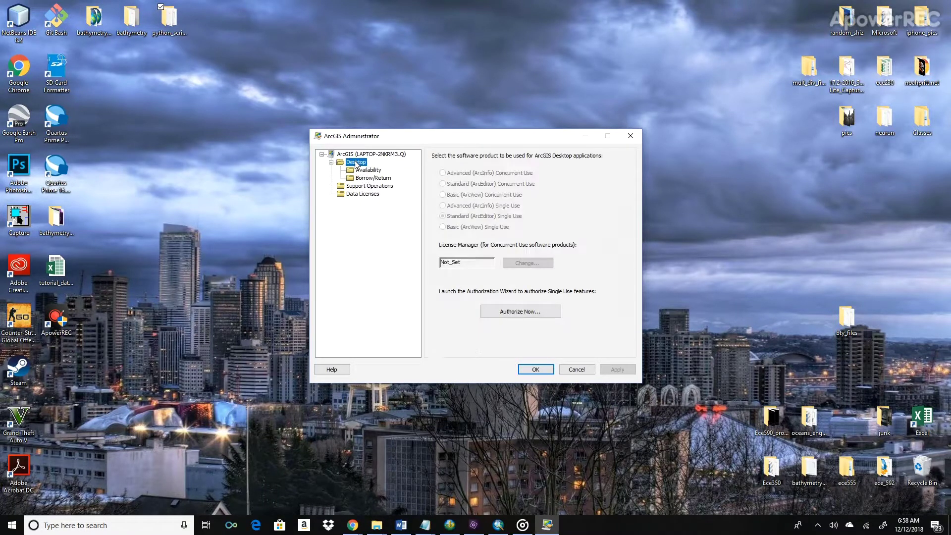
Start Authorize Now and advance the wizard to the Software Authorization Number page.
click(522, 313)
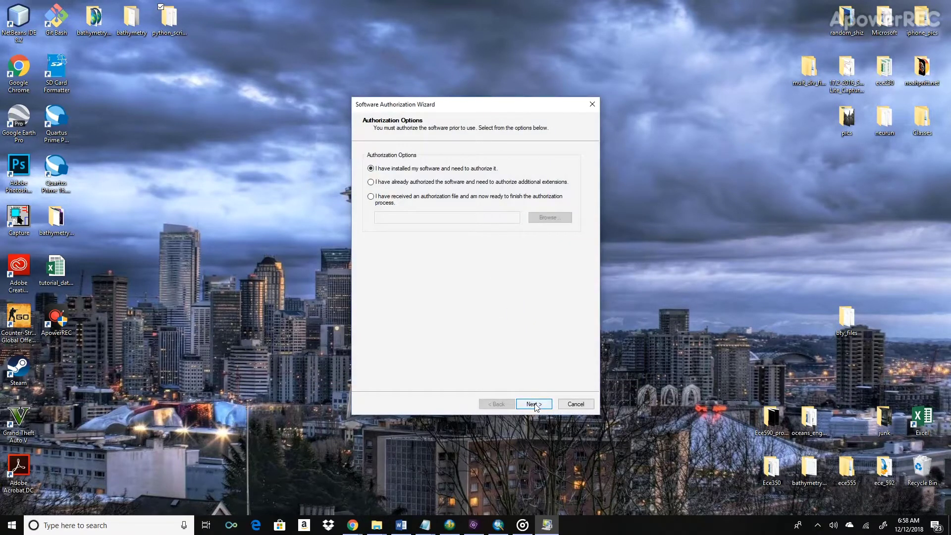
click(533, 404)
click(534, 405)
click(533, 404)
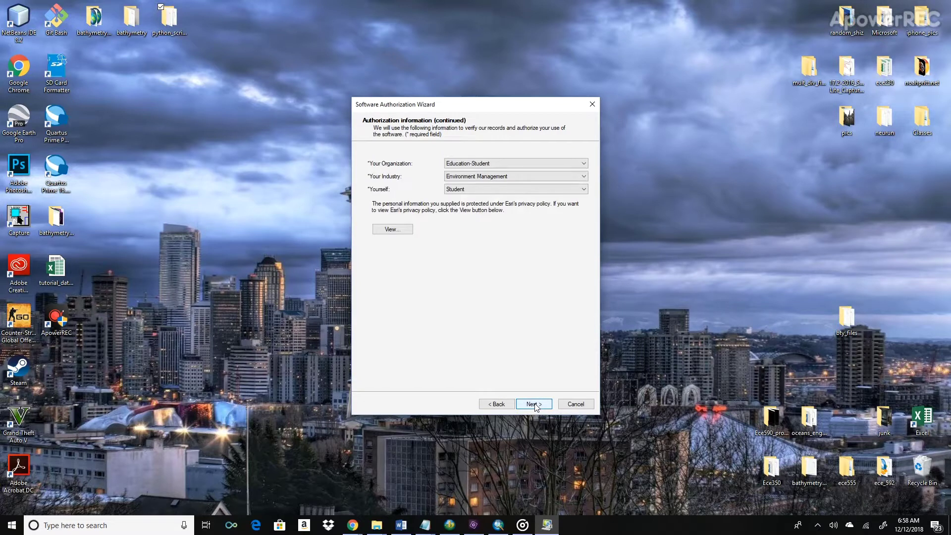
click(534, 404)
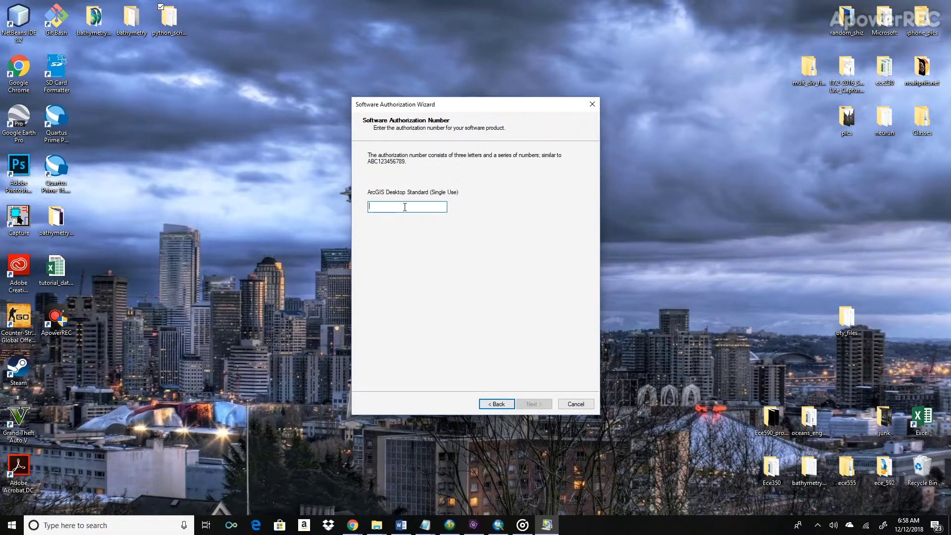
Bring the browser forward and move past the ArcGIS Help tabs to the My Esri authorizations tab.
mouse_move(353, 526)
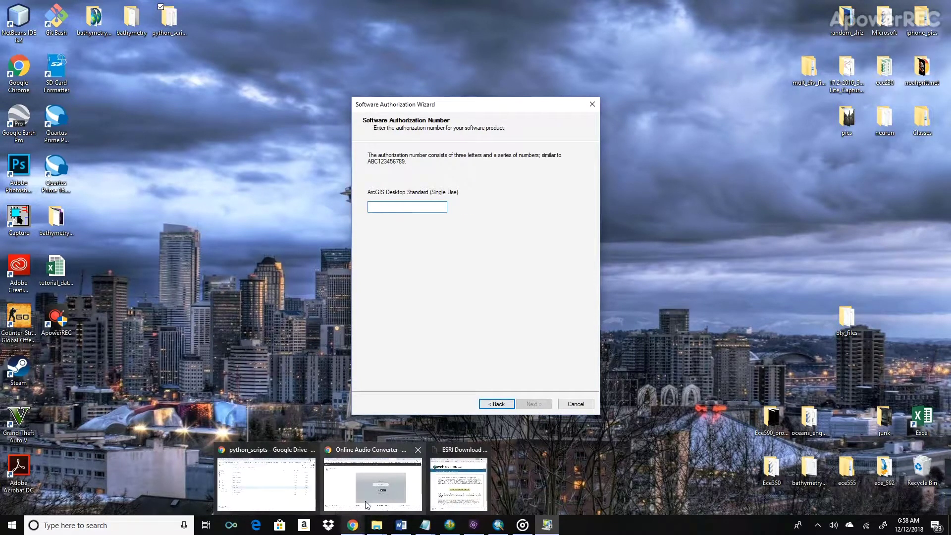
mouse_move(364, 499)
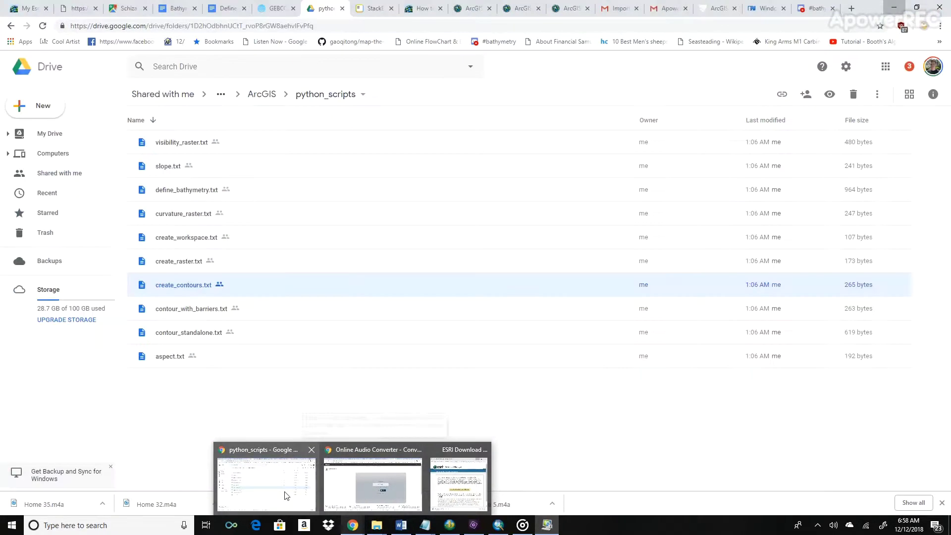
click(266, 483)
click(470, 8)
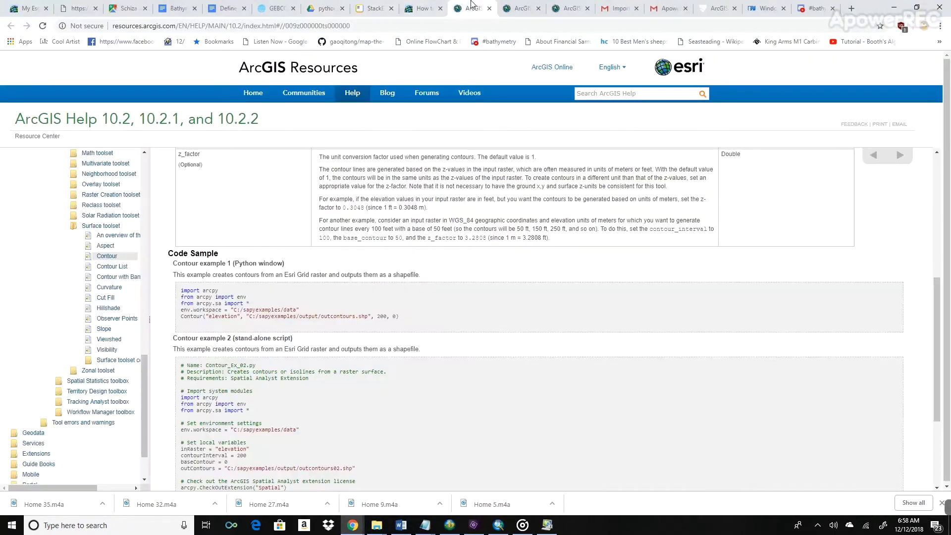
click(536, 5)
click(570, 8)
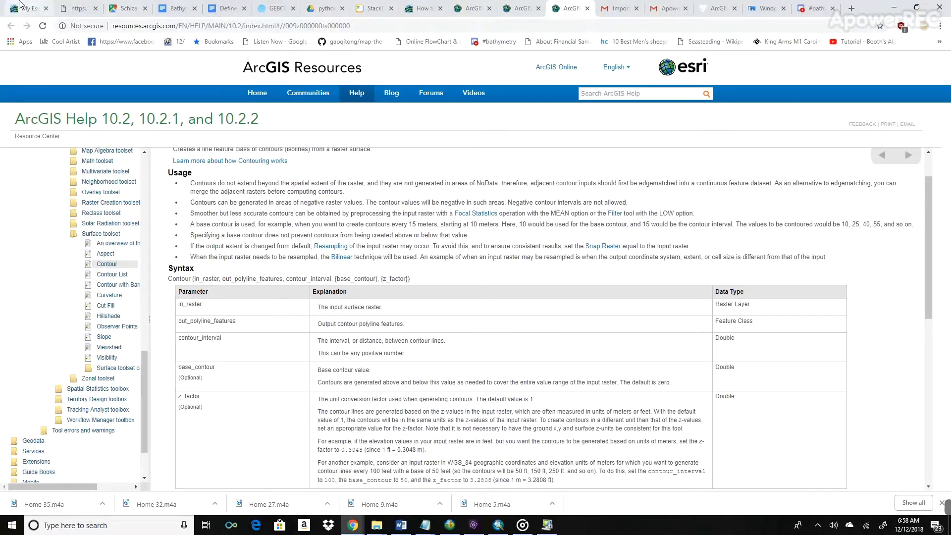
click(30, 8)
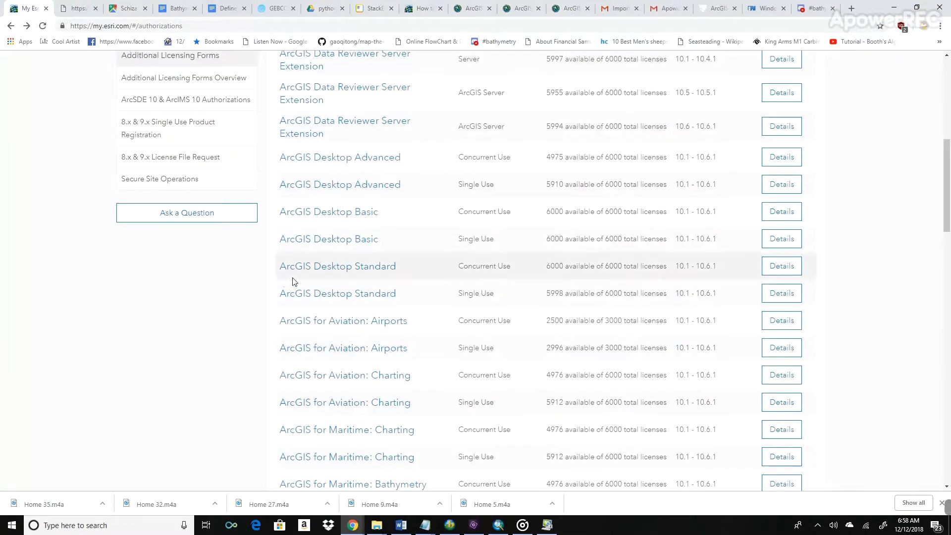
Open the ArcGIS Desktop Standard Single Use authorization details and select its first authorization number.
scroll(293, 280, up, 8)
scroll(315, 218, down, 2)
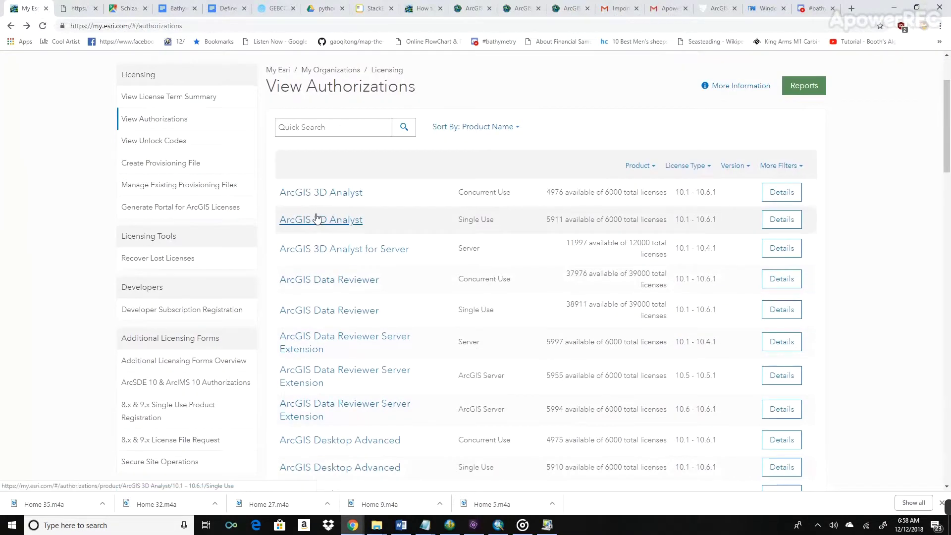
scroll(319, 233, down, 1)
scroll(342, 209, down, 4)
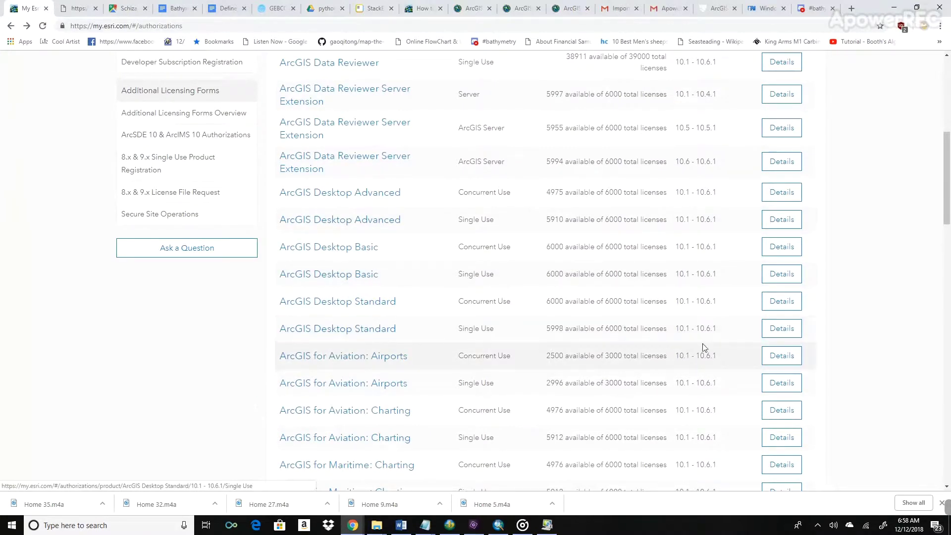
click(767, 333)
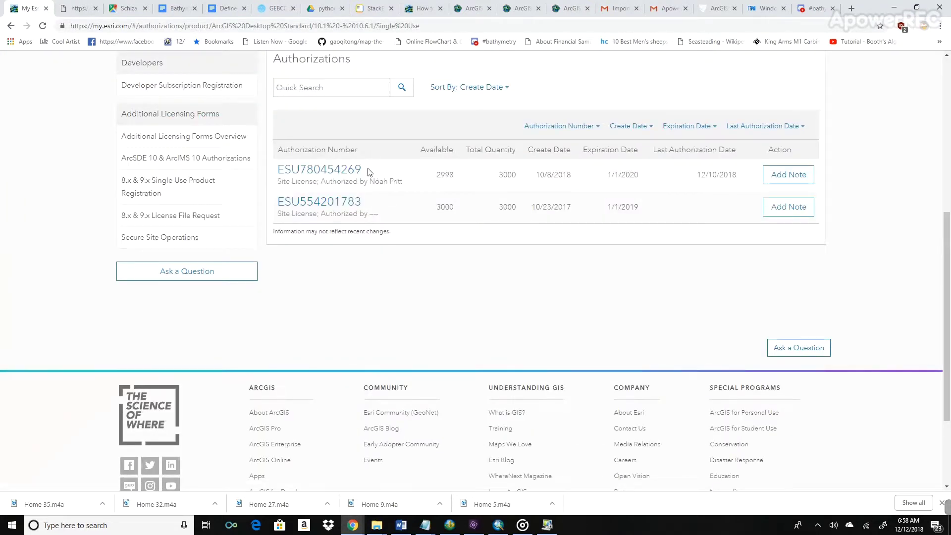
drag(368, 172, 276, 171)
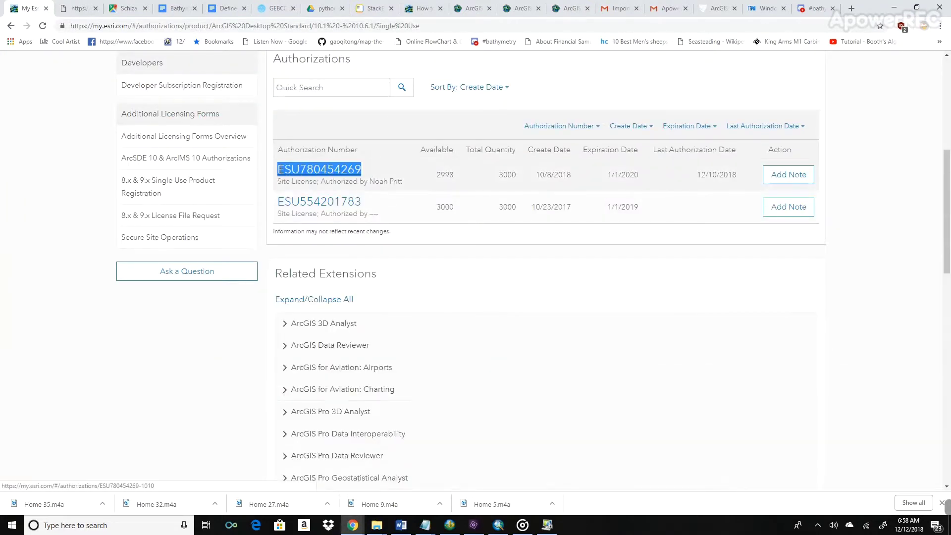
click(390, 183)
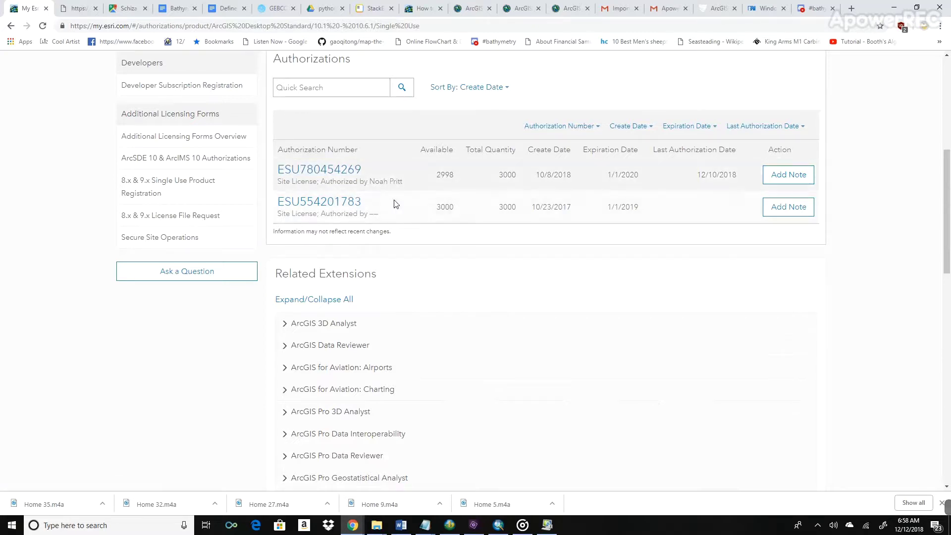
Step the wizard back to Authorization Options, then cancel it, answering No in the Warning dialog.
click(894, 6)
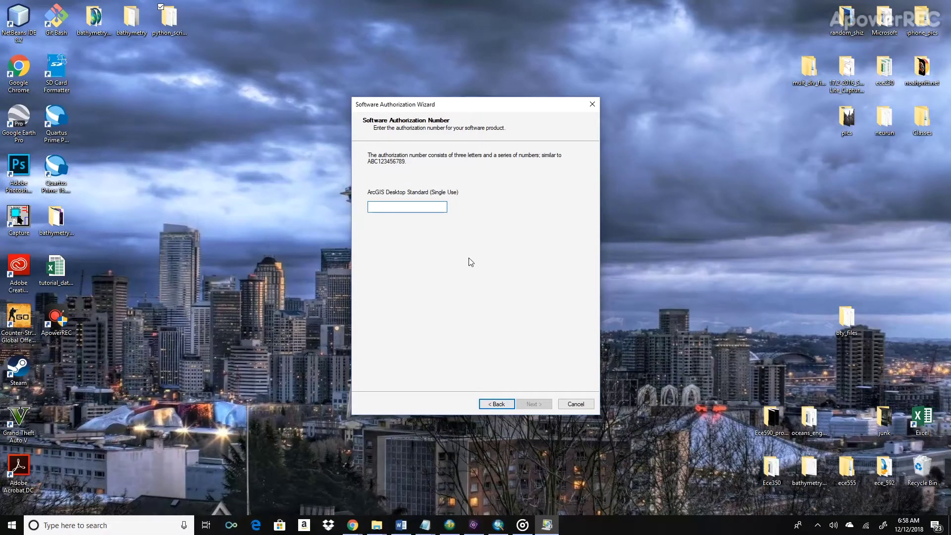
click(499, 405)
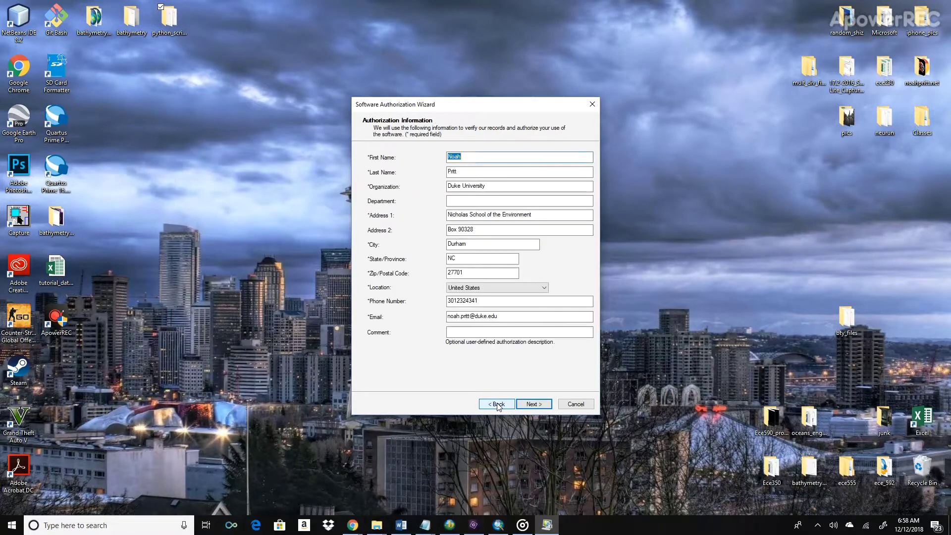
click(498, 405)
click(499, 405)
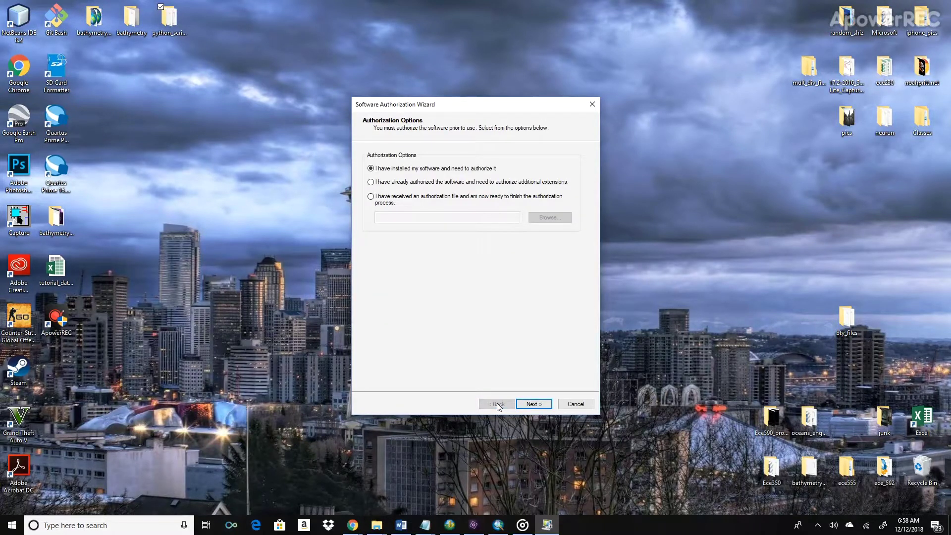
click(574, 405)
click(528, 304)
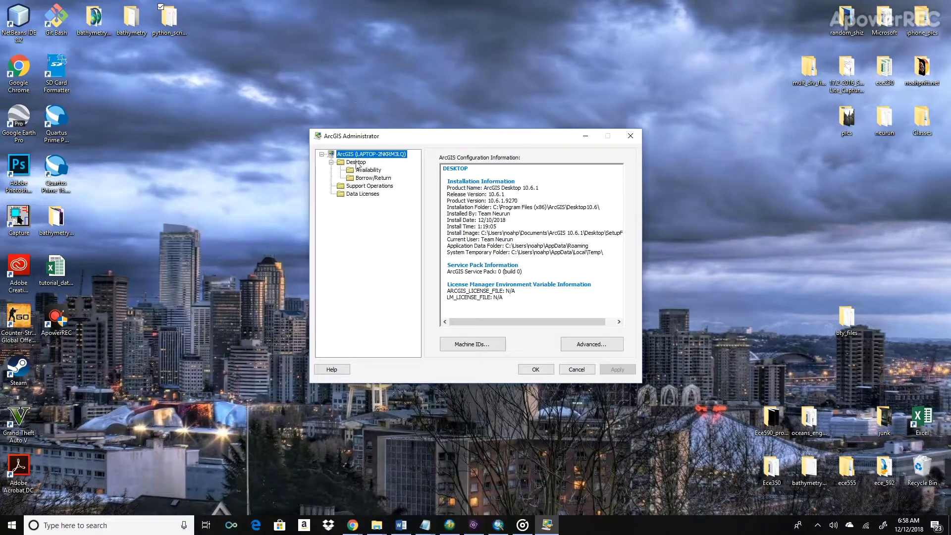
Browse the licensed features under Availability, then launch Authorize Now from the Desktop settings.
click(362, 171)
click(483, 213)
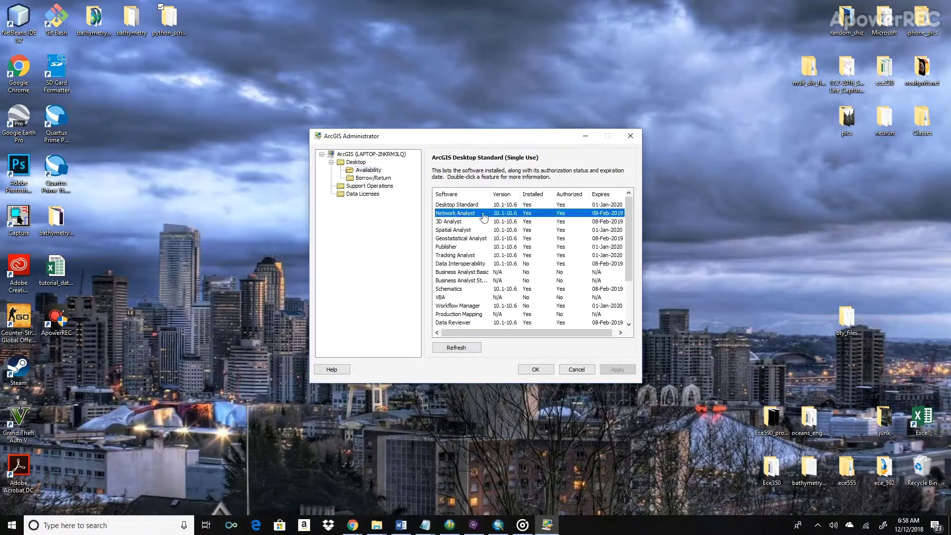
key(Up)
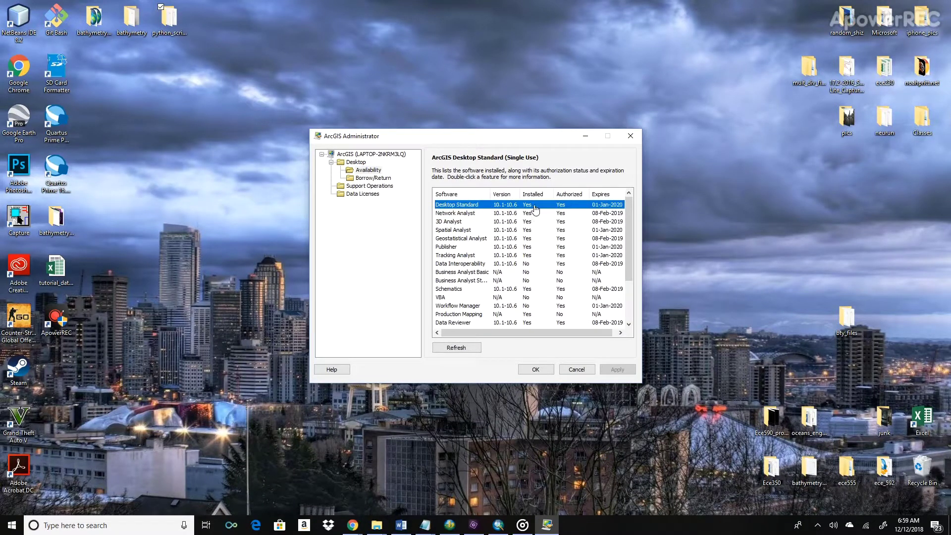
click(562, 213)
key(Down)
key(Down)
key(Down)
key(Down)
key(Down)
key(Down)
key(Down)
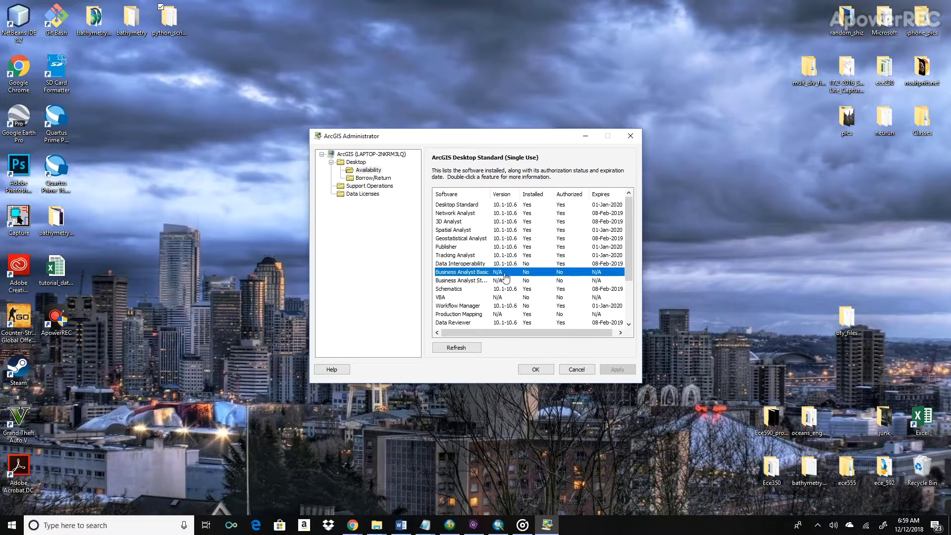
key(Up)
key(Up)
key(Up)
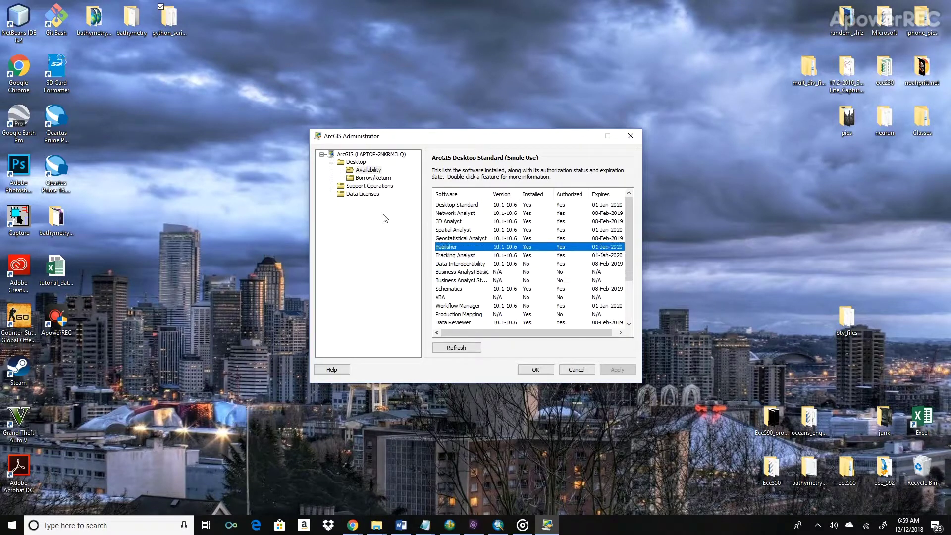
click(359, 163)
click(524, 310)
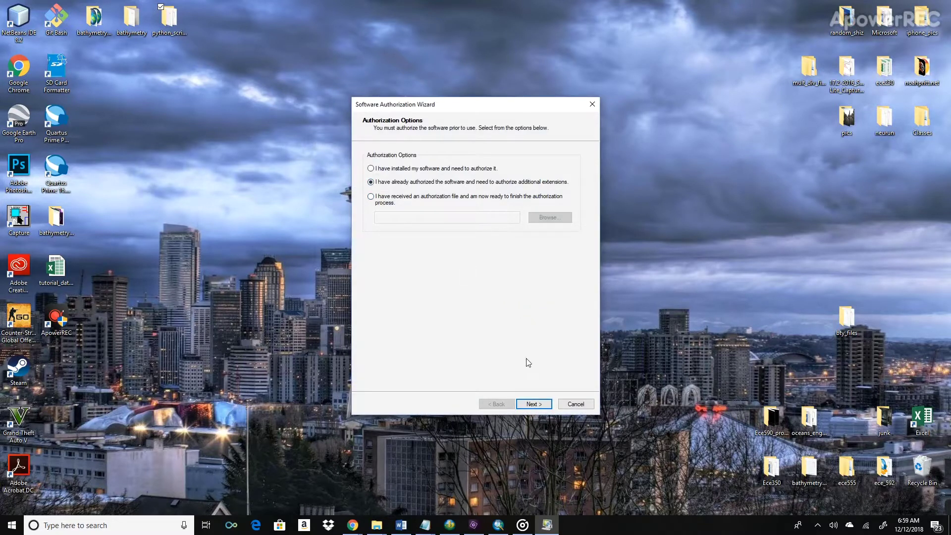
Advance the wizard past the options, method and contact pages to the extensions list.
click(526, 405)
click(526, 405)
click(526, 405)
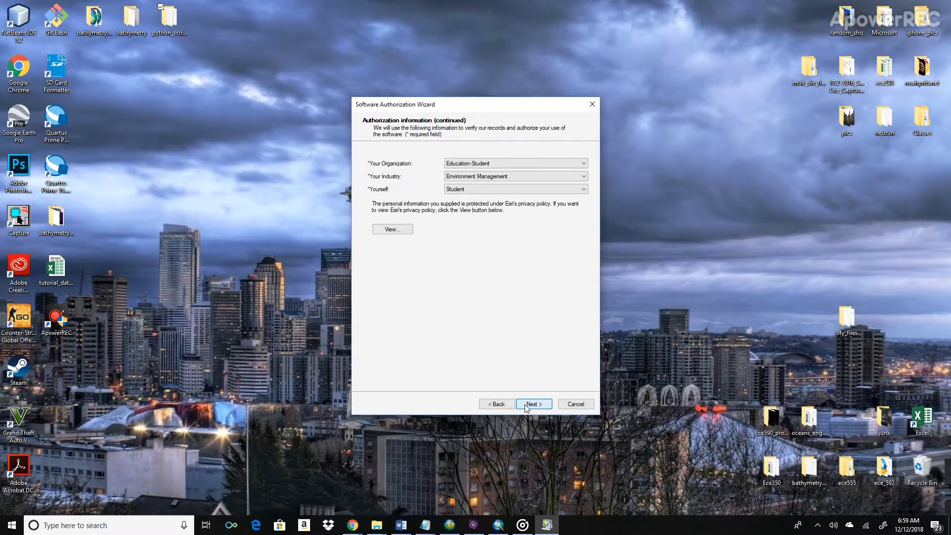
click(526, 405)
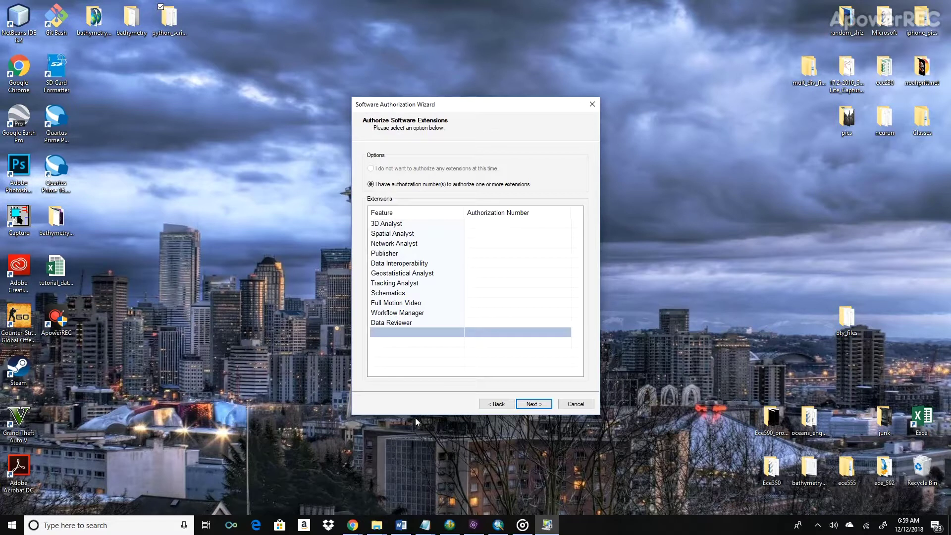
Add Bathymetry and Charting as new extension rows, leaving their authorization numbers blank.
click(392, 334)
click(392, 334)
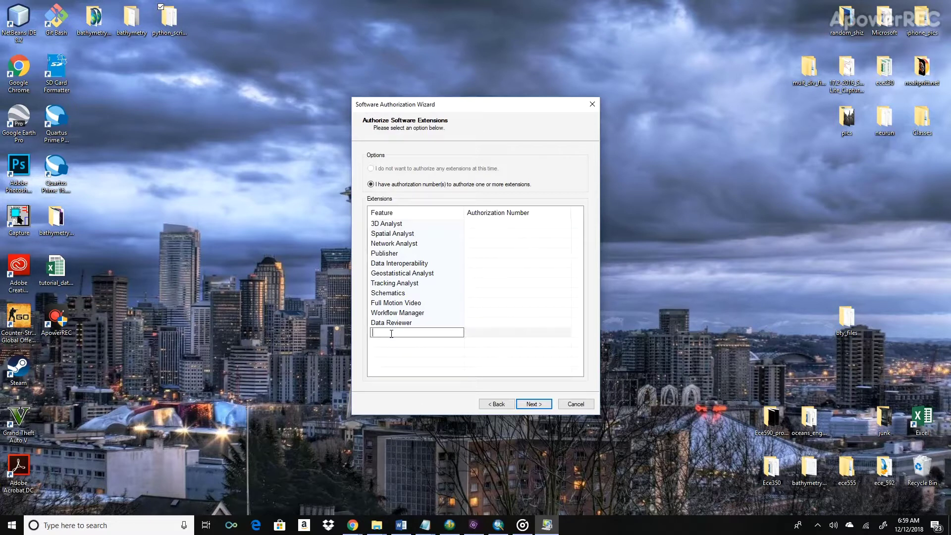
text(Bathyme)
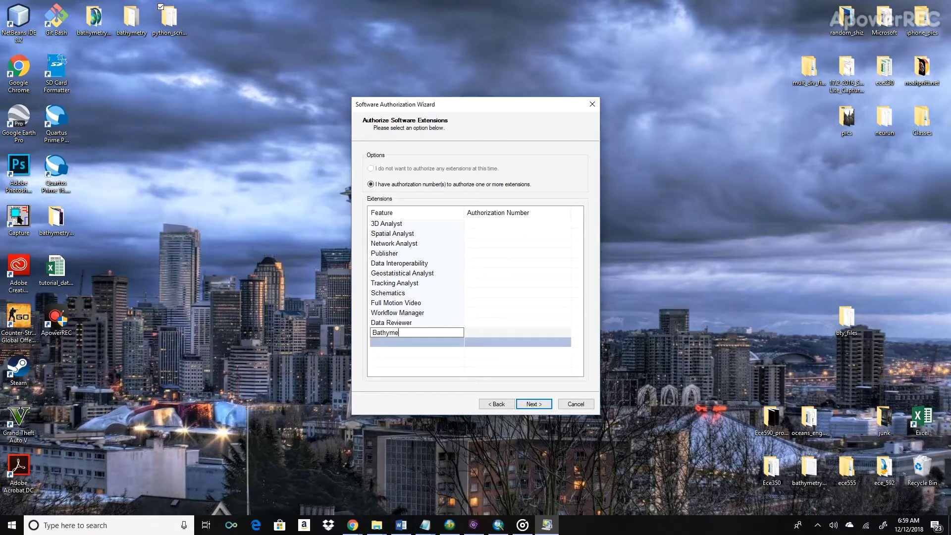
text(try)
click(373, 342)
click(373, 341)
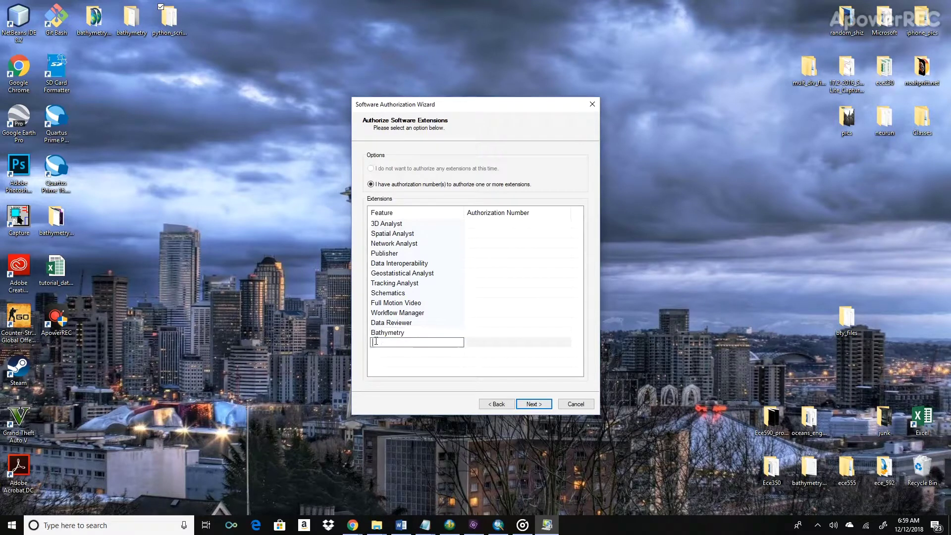
text(Charting)
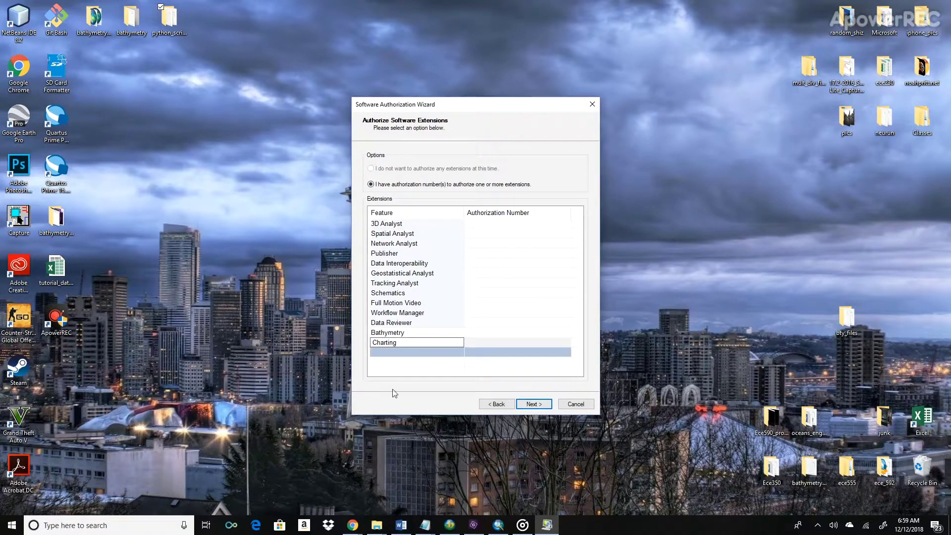
click(473, 342)
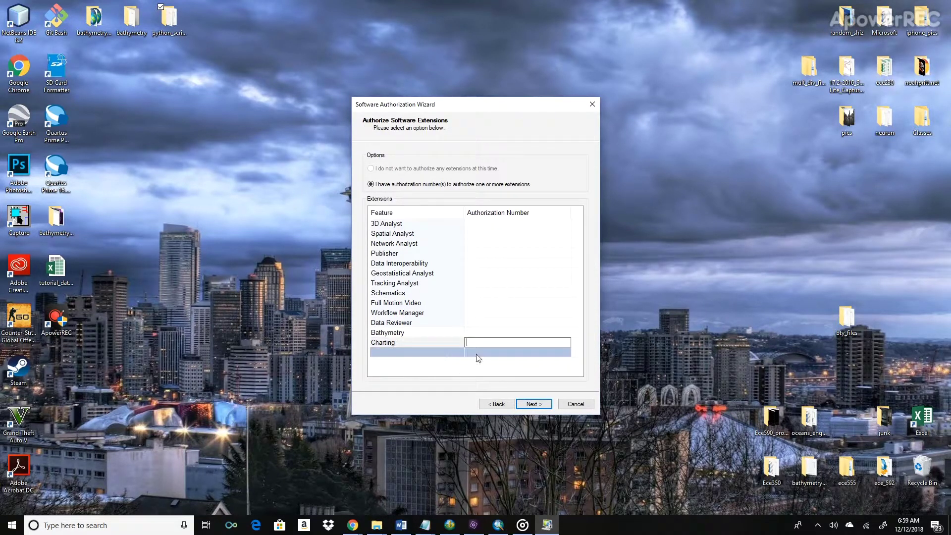
click(486, 333)
click(483, 322)
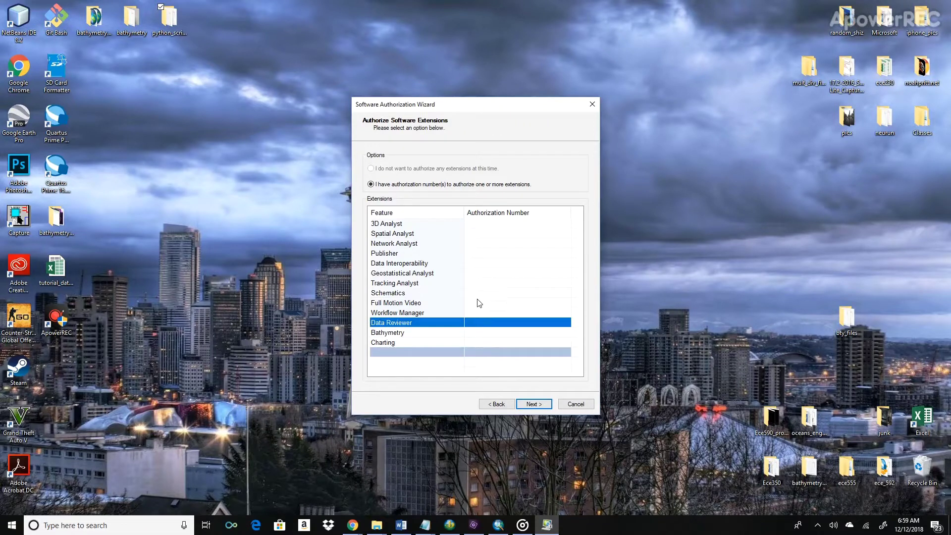
click(352, 526)
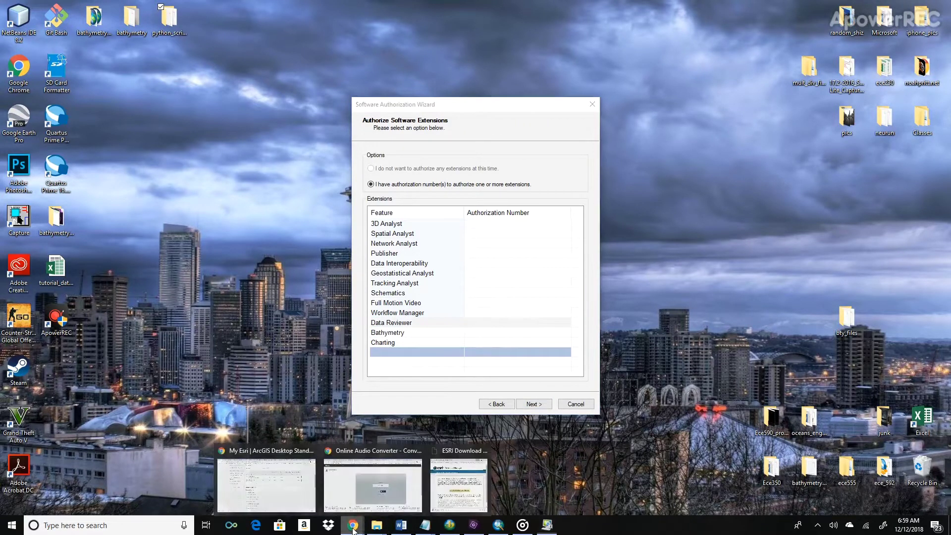
Check the ArcGIS for Maritime: Bathymetry Single Use authorization details, then return to the full list.
click(267, 483)
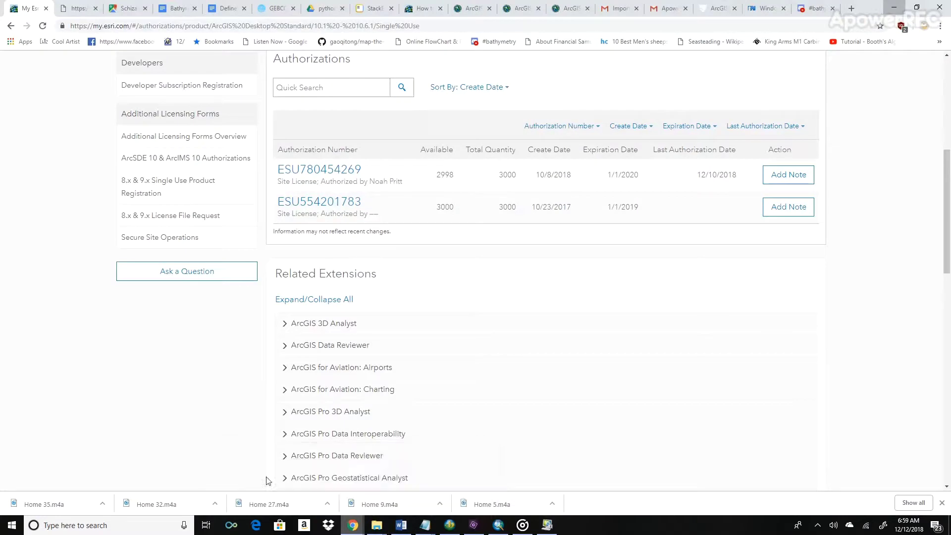
scroll(325, 361, up, 5)
click(10, 26)
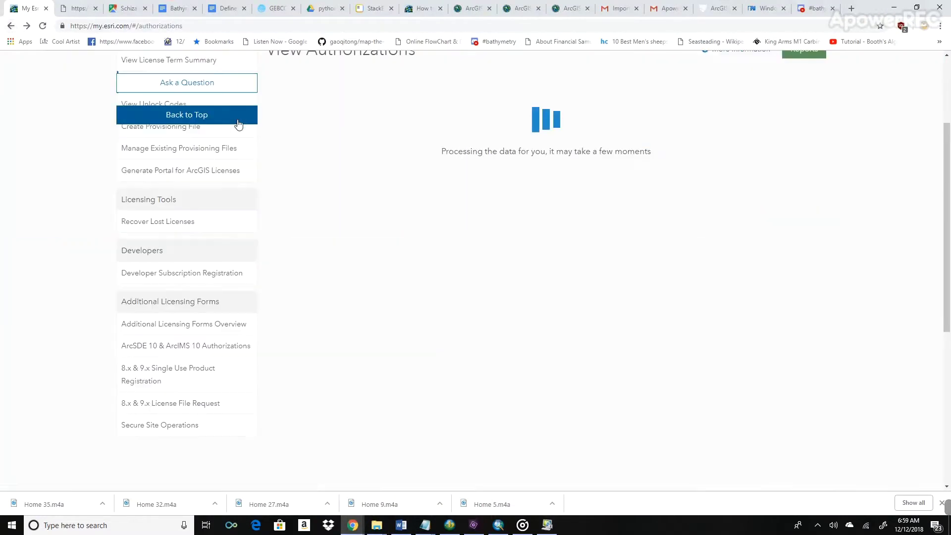
scroll(471, 288, down, 8)
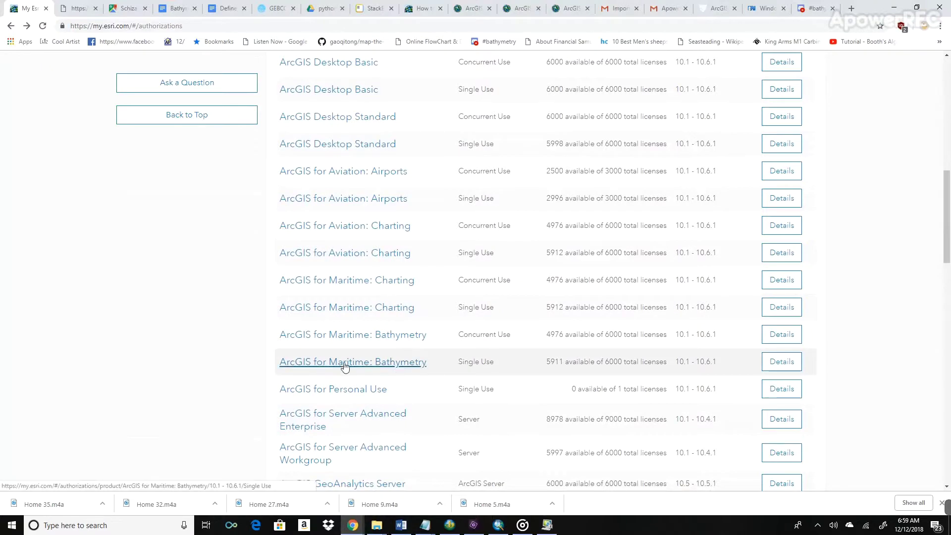
click(779, 362)
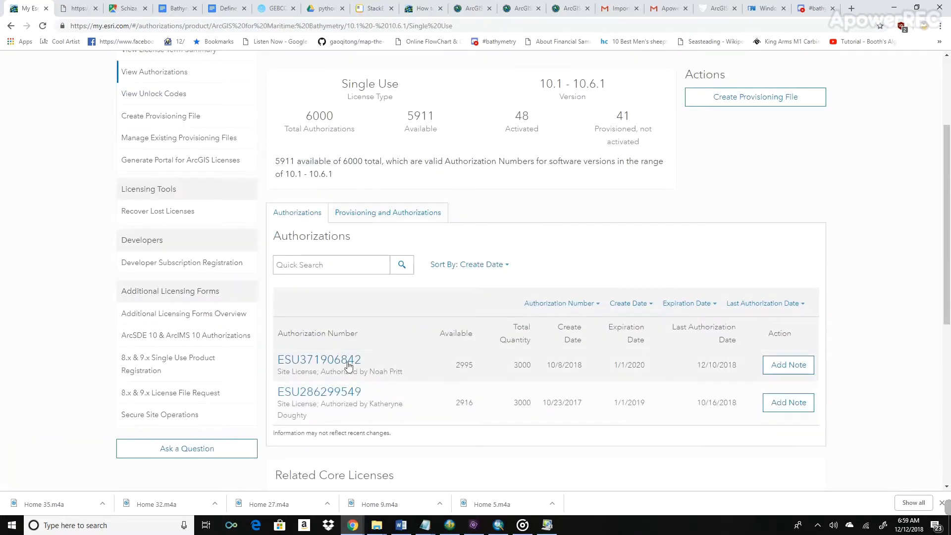
click(10, 26)
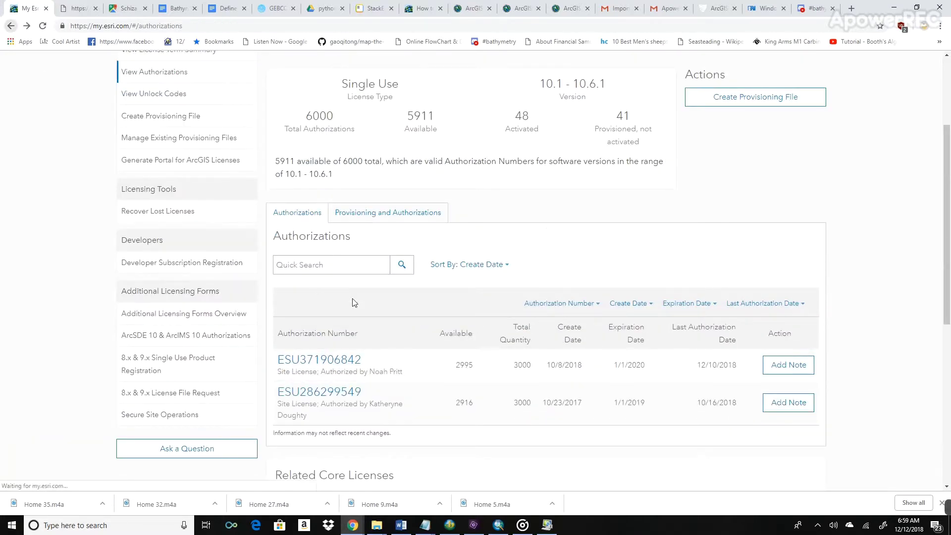
scroll(418, 354, down, 6)
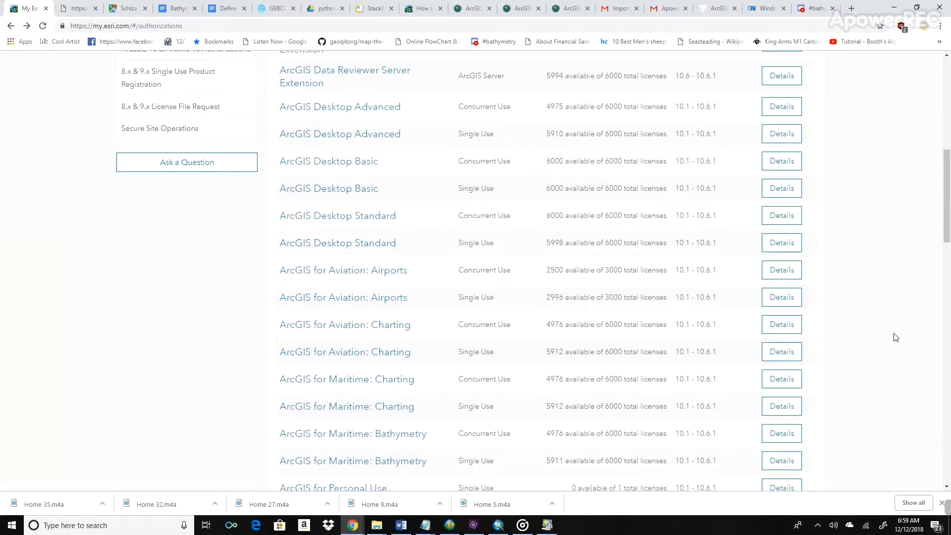
Bring the extension authorization wizard forward, check its extension rows, and minimize Chrome.
click(547, 525)
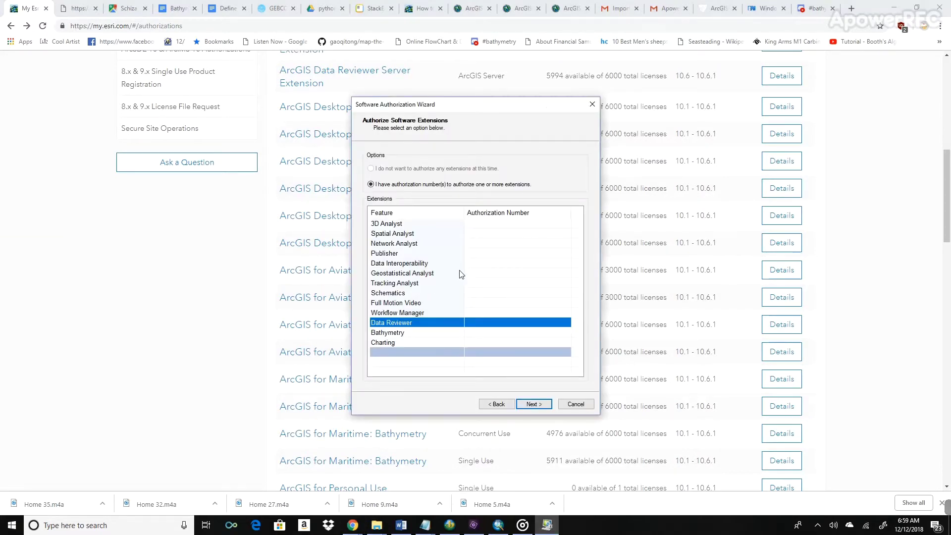
click(476, 263)
click(477, 233)
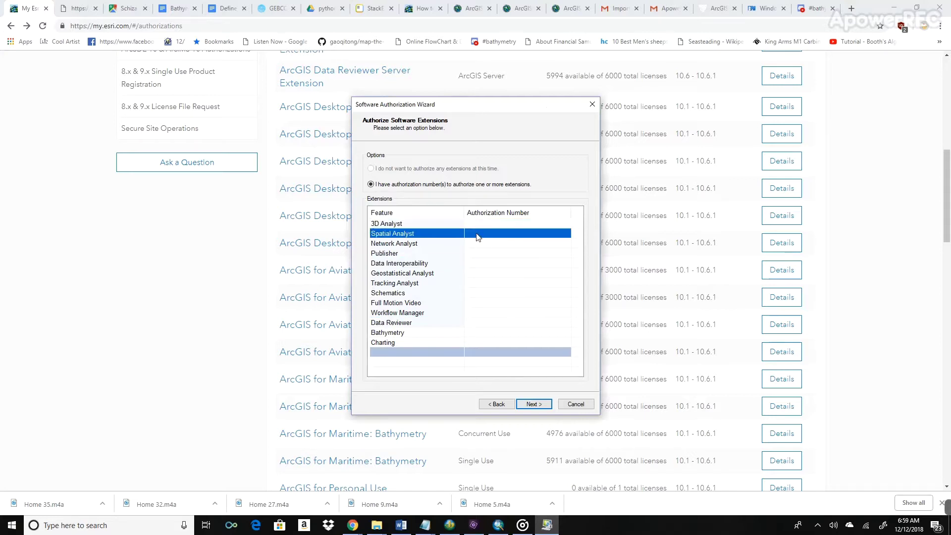
click(483, 313)
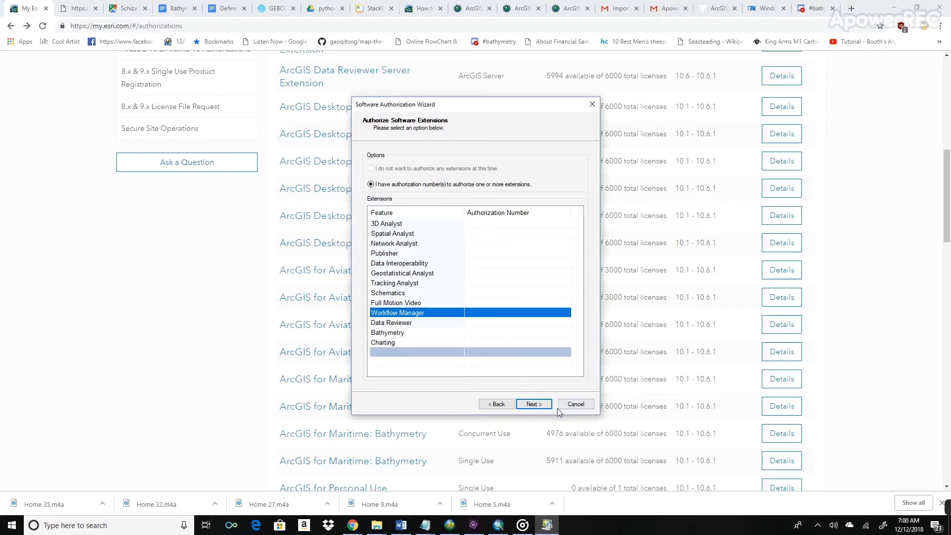
click(895, 8)
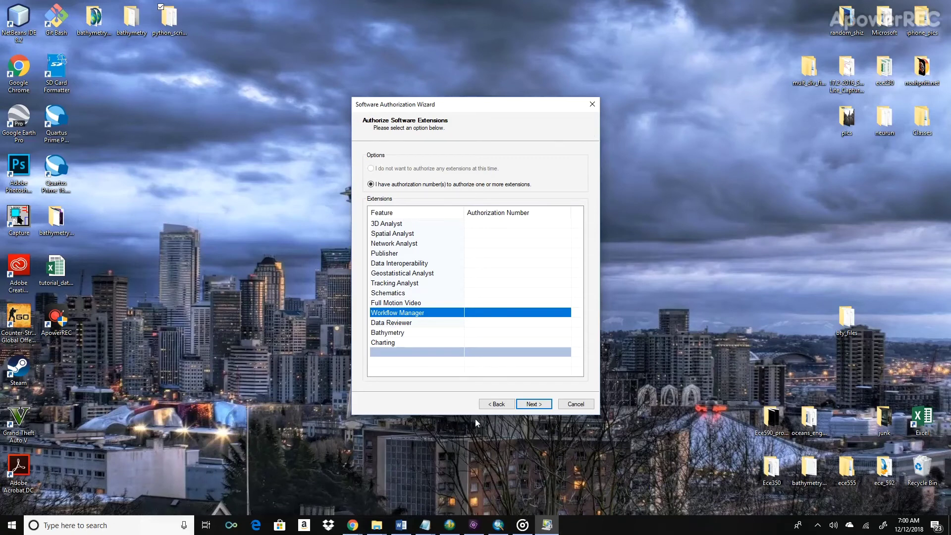